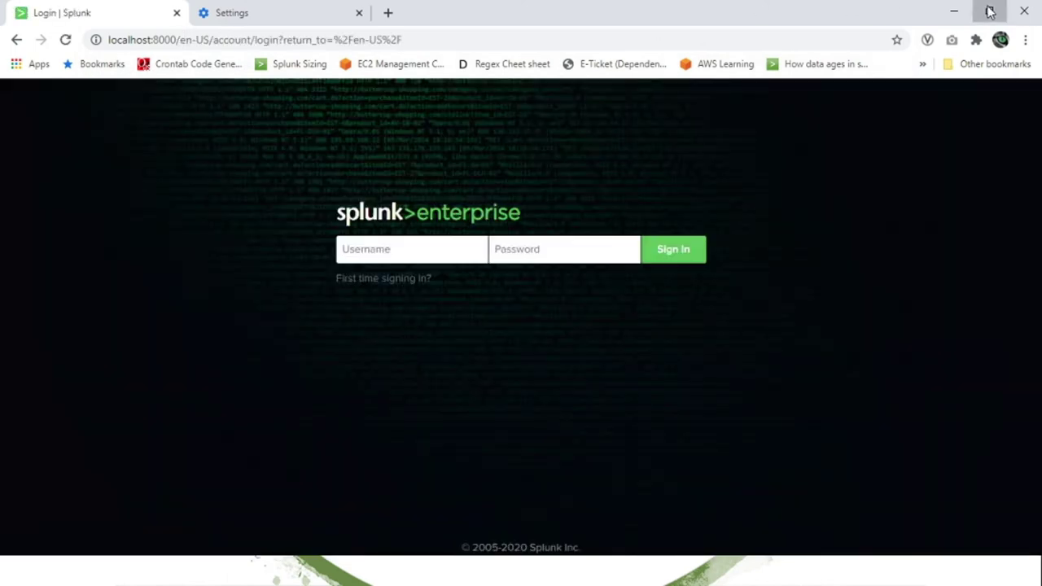
Point out the en-US locale, its en language and US region parts, in the Splunk address
{"action": "left_click", "coordinate": [988, 12]}
{"action": "left_click", "coordinate": [987, 13]}
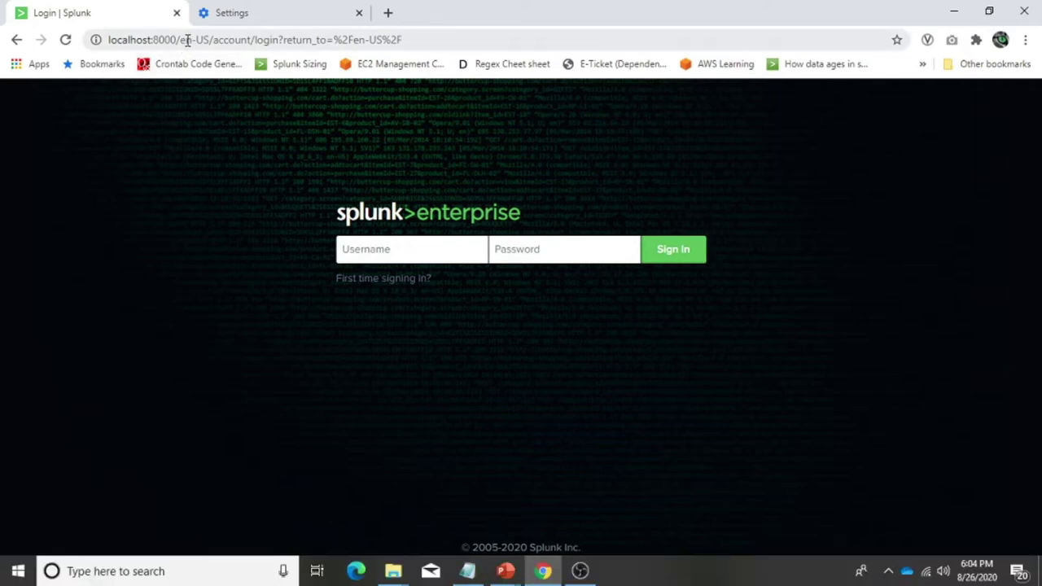
{"action": "left_click_drag", "start_coordinate": [181, 39], "coordinate": [209, 39]}
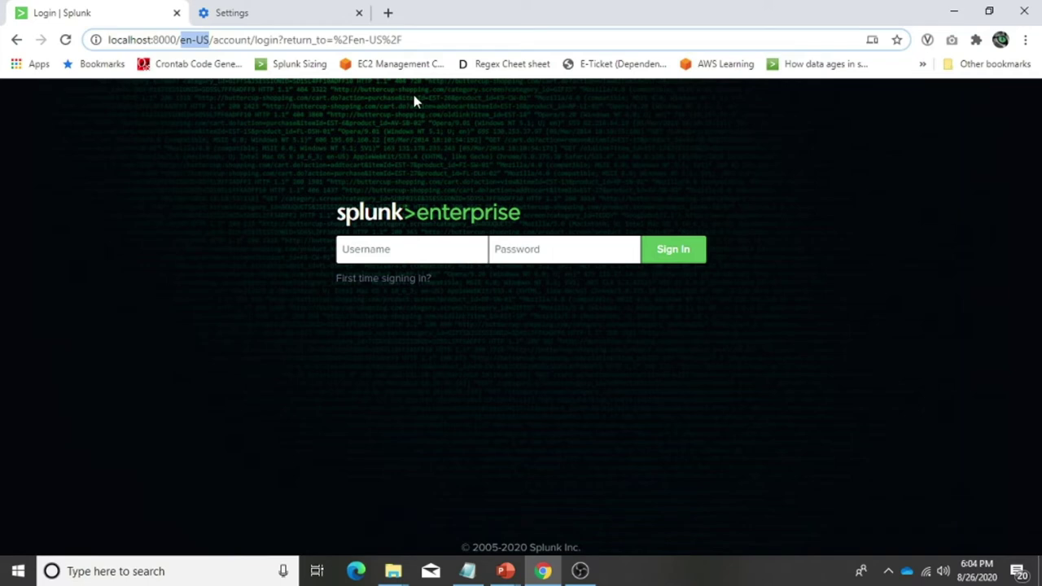
{"action": "left_click", "coordinate": [183, 40]}
{"action": "left_click_drag", "start_coordinate": [183, 40], "coordinate": [210, 39]}
{"action": "left_click", "coordinate": [210, 40]}
{"action": "left_click_drag", "start_coordinate": [192, 40], "coordinate": [181, 41]}
{"action": "left_click_drag", "start_coordinate": [196, 40], "coordinate": [209, 40]}
Sign in with the administrator username and password, then open Search & Reporting
{"action": "left_click", "coordinate": [377, 252]}
{"action": "type", "text": "admin"}
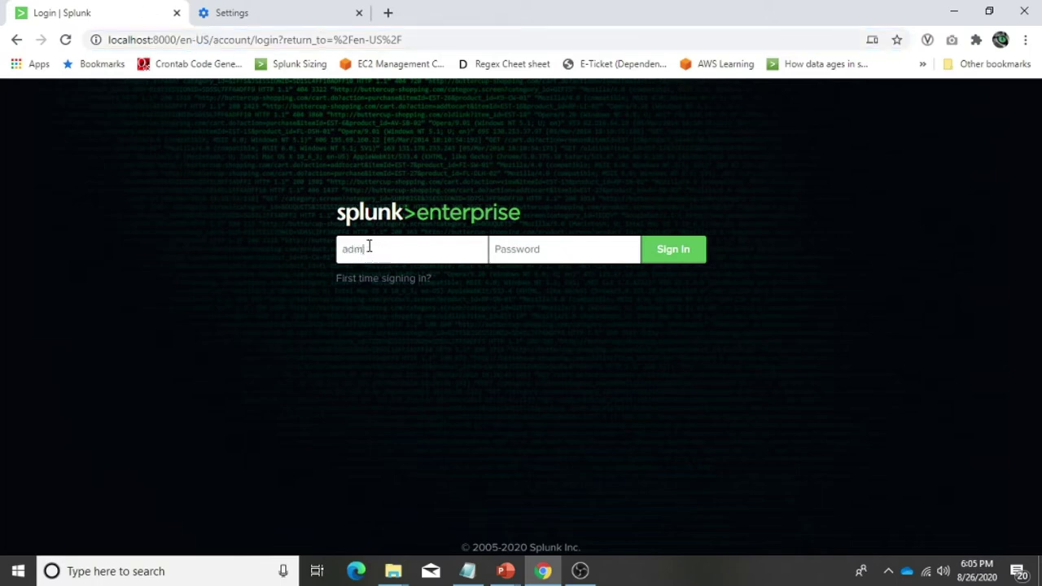
{"action": "type", "text": "*********"}
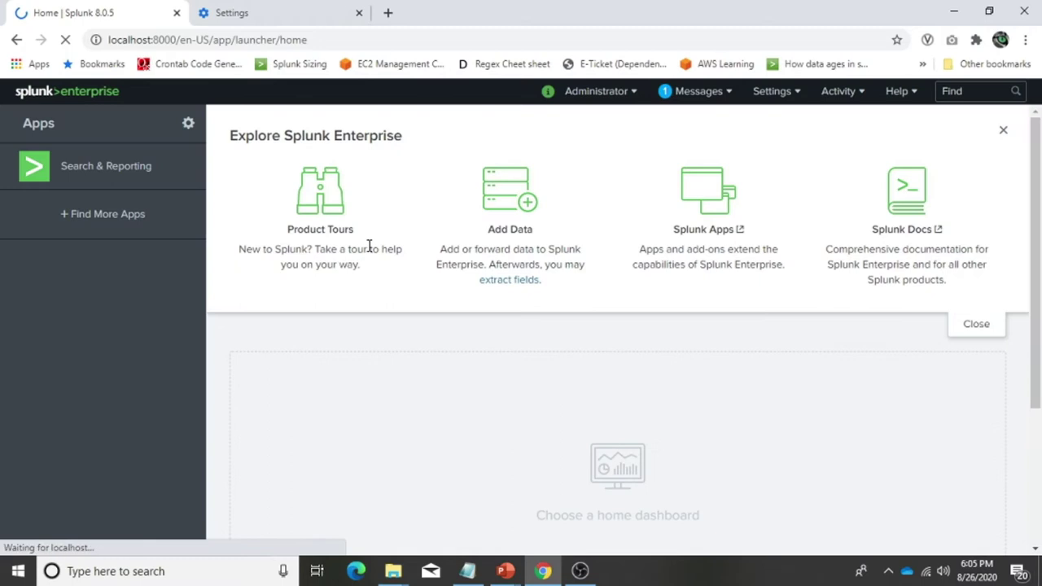
{"action": "left_click", "coordinate": [154, 181]}
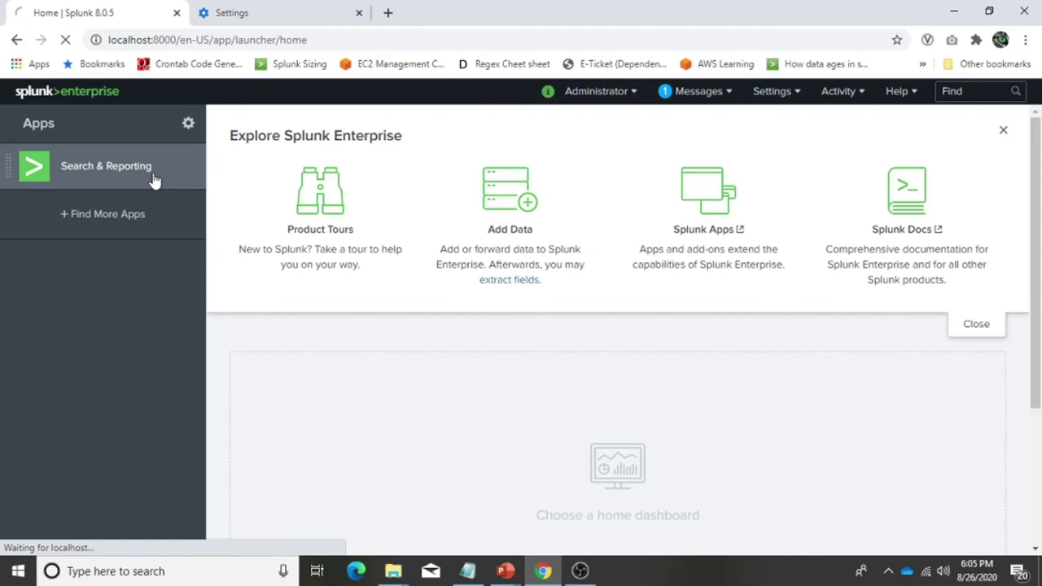
{"action": "type", "text": "inde"}
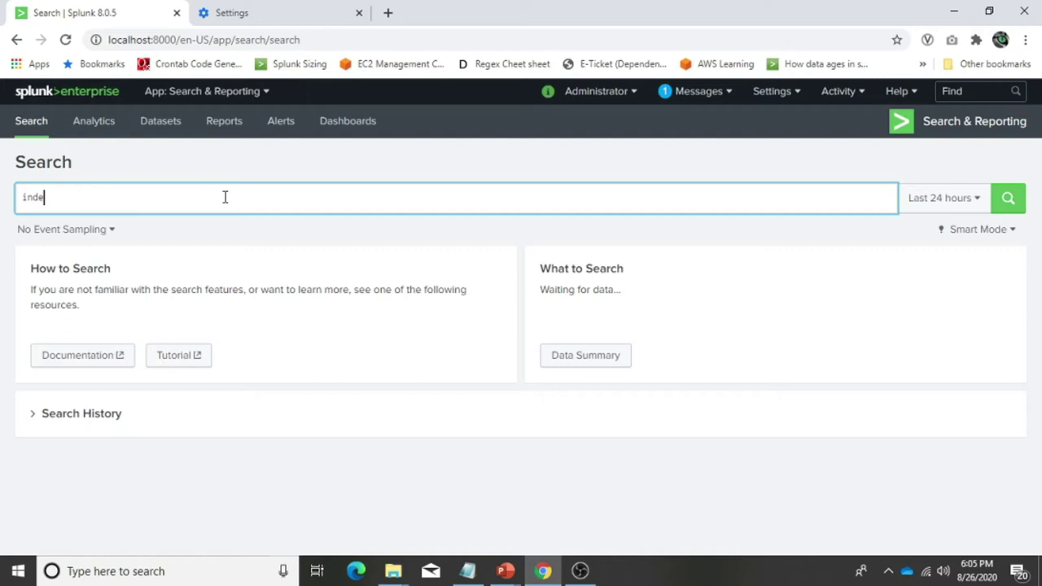
Run index=_internal over All time, listing 221,599 events with month/day/year timestamps
{"action": "type", "text": "x=_internal"}
{"action": "left_click", "coordinate": [1012, 206]}
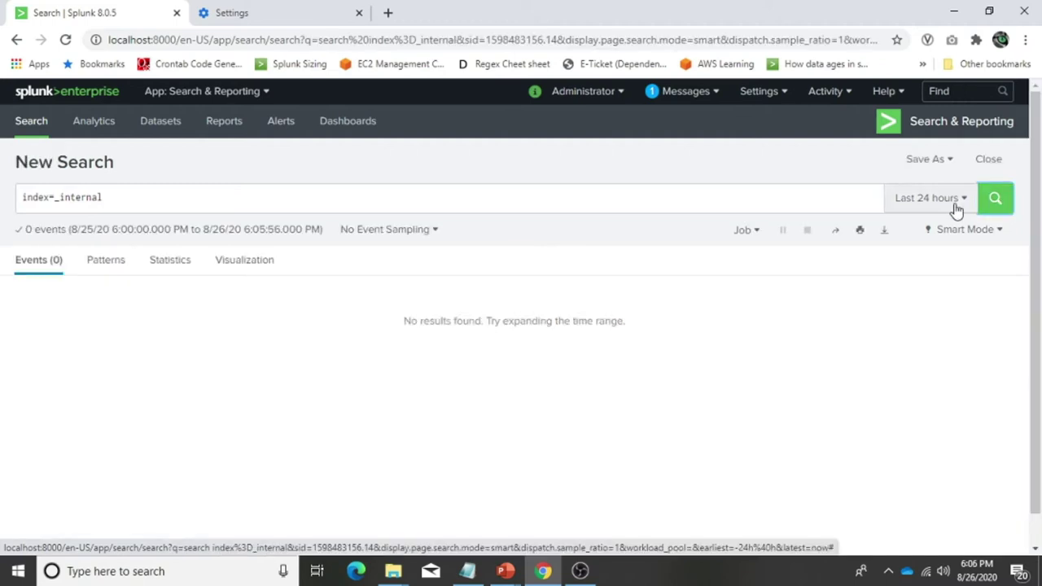
{"action": "left_click", "coordinate": [954, 204]}
{"action": "left_click", "coordinate": [898, 261]}
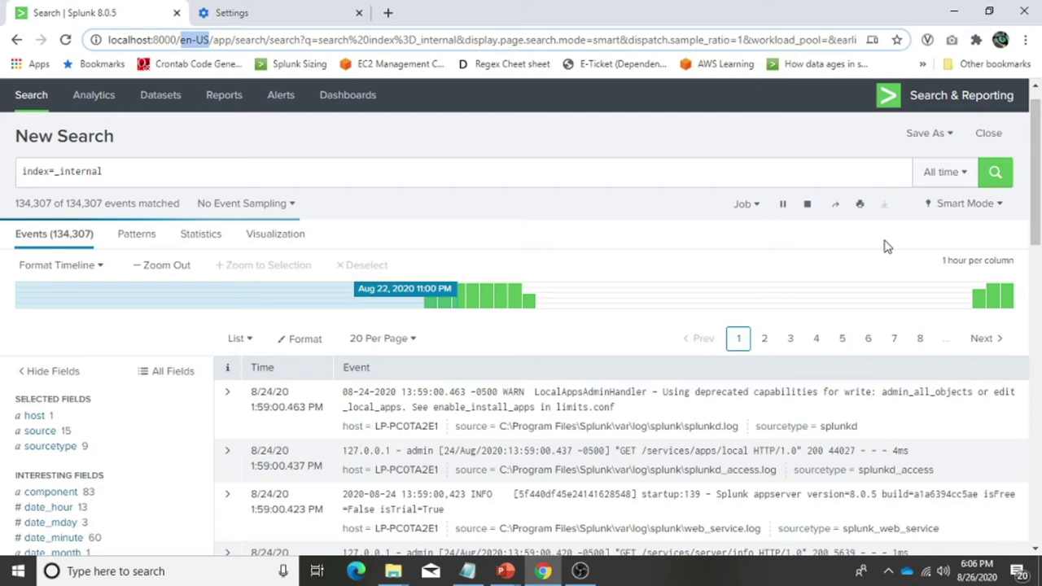
Reload Splunk with en-GB replacing en-US in the address, then open Search & Reporting
{"action": "left_click", "coordinate": [390, 13]}
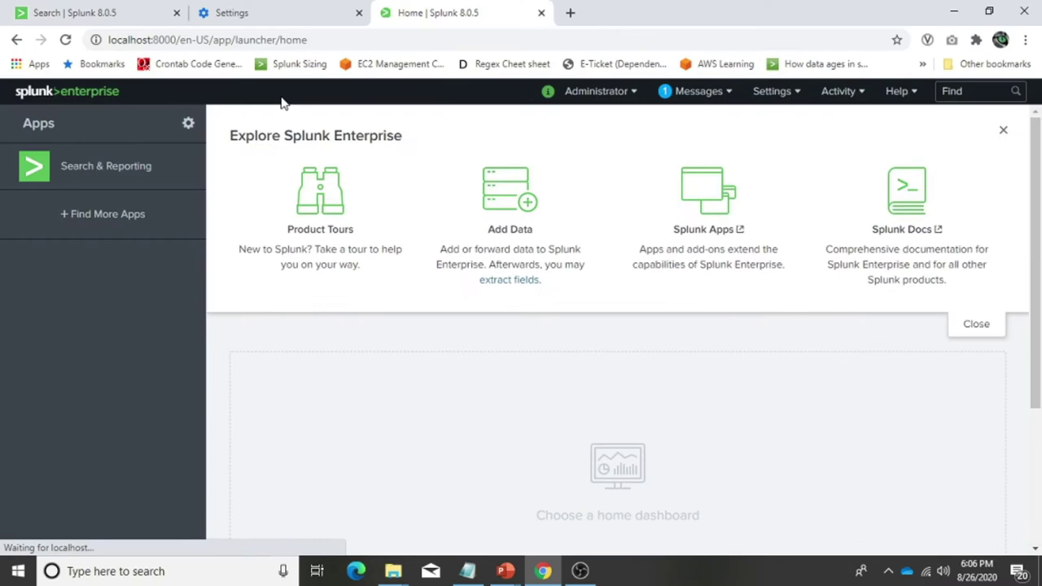
{"action": "left_click", "coordinate": [541, 13]}
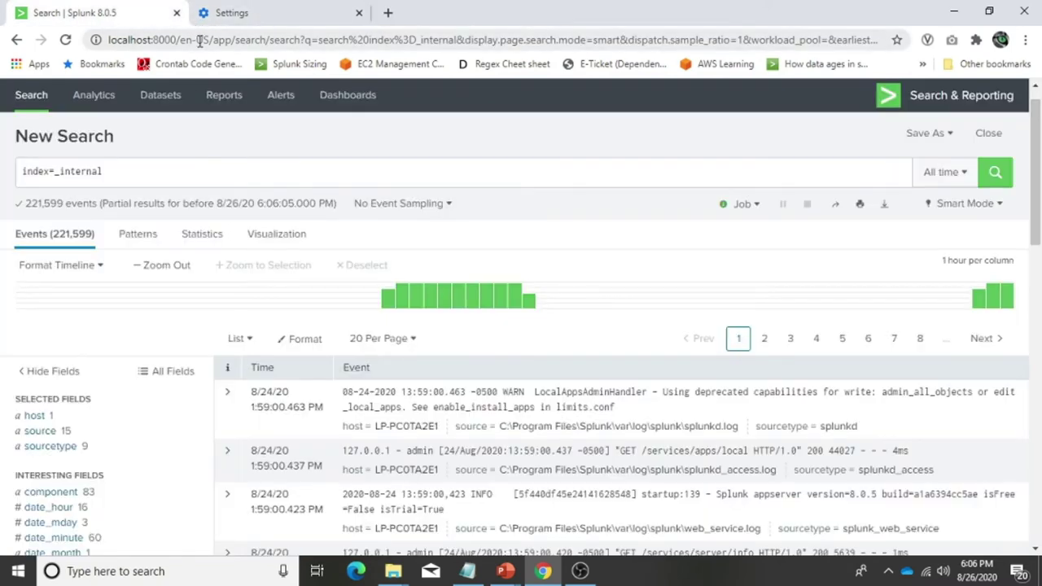
{"action": "left_click_drag", "start_coordinate": [195, 39], "coordinate": [875, 53]}
{"action": "key", "text": "BackSpace"}
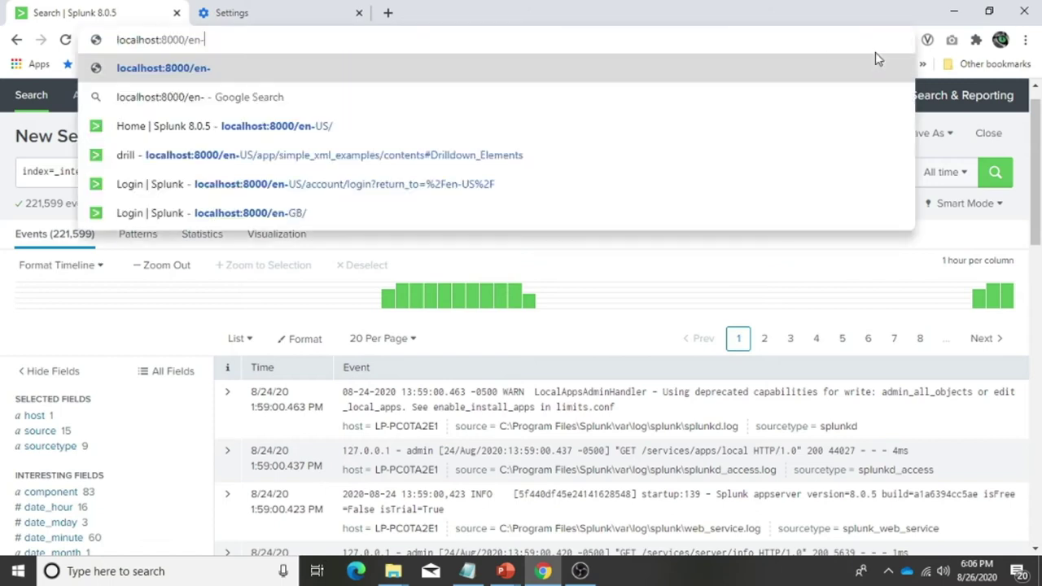
{"action": "type", "text": "-GB"}
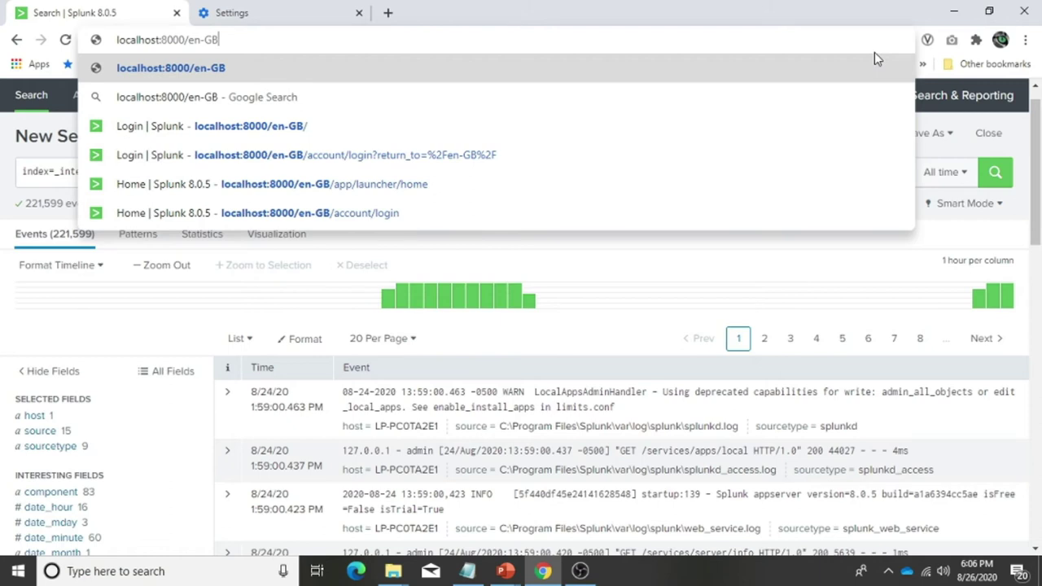
{"action": "key", "text": "Return"}
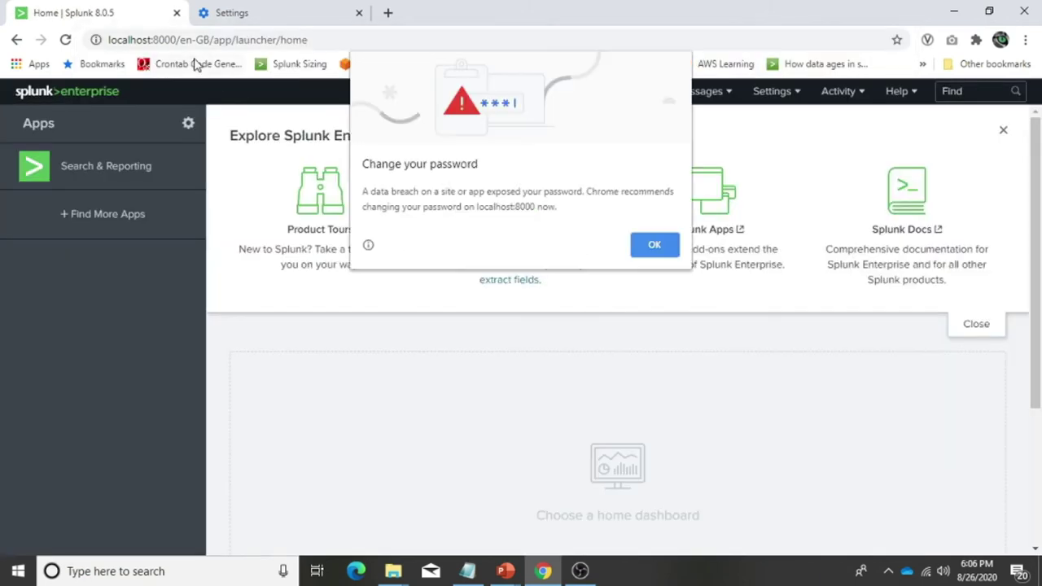
{"action": "left_click", "coordinate": [653, 244]}
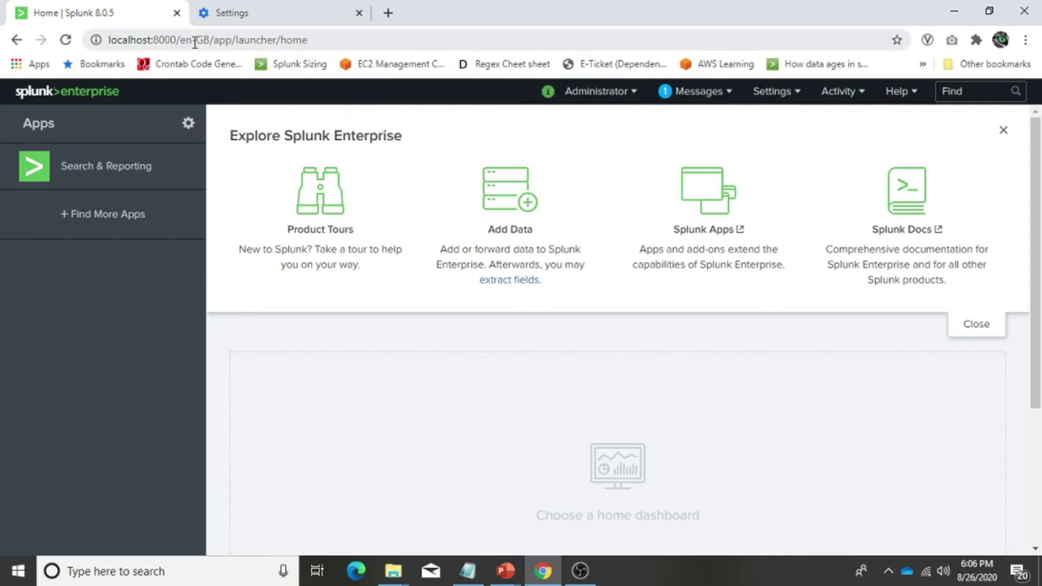
{"action": "left_click", "coordinate": [100, 175]}
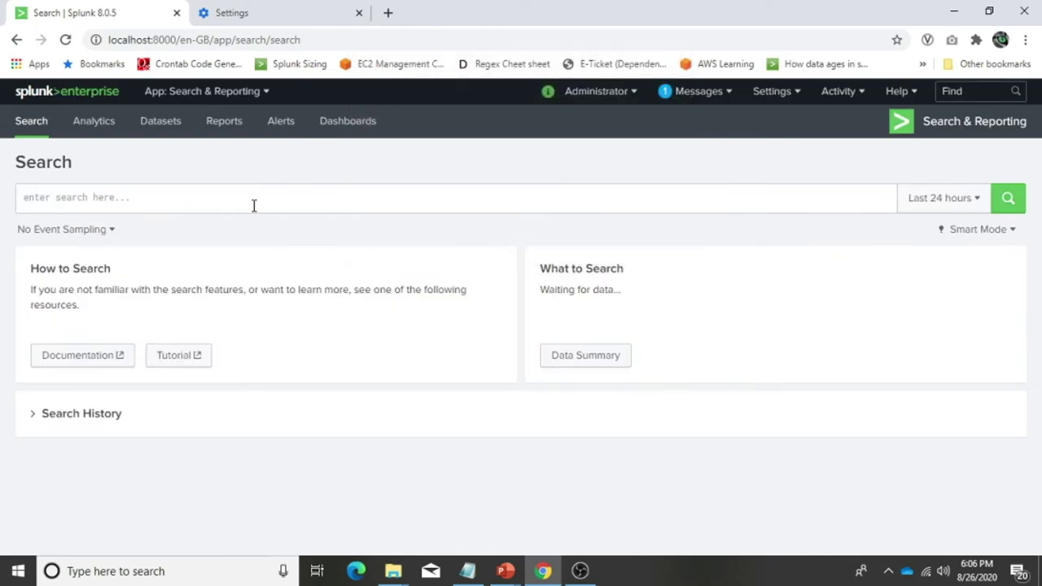
Run index=_internal under en-GB, showing 778,264 events with day/month/year timestamps like 24/08/2020
{"action": "left_click", "coordinate": [254, 205]}
{"action": "type", "text": "index=_internal"}
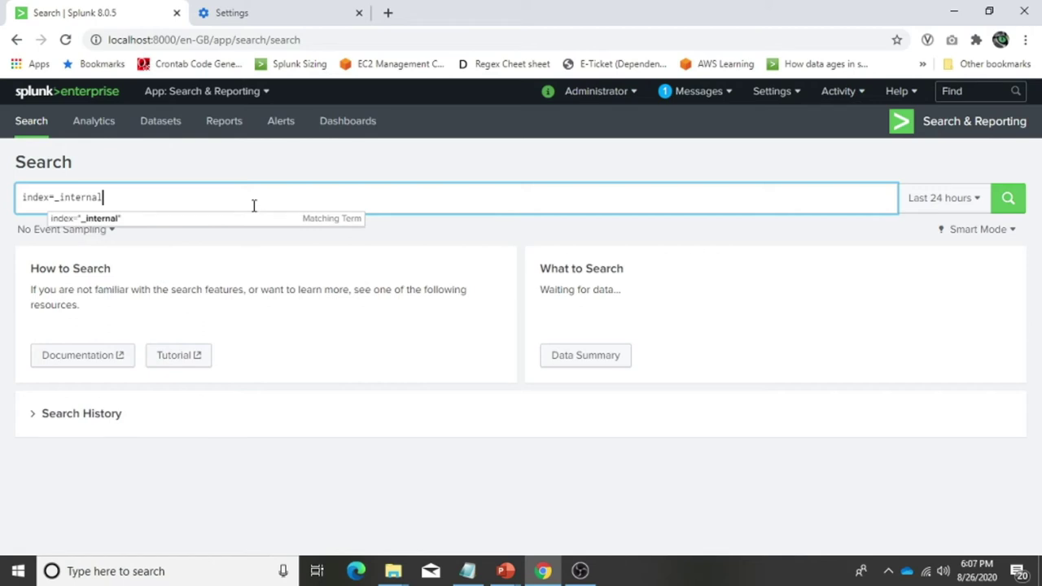
{"action": "key", "text": "Return"}
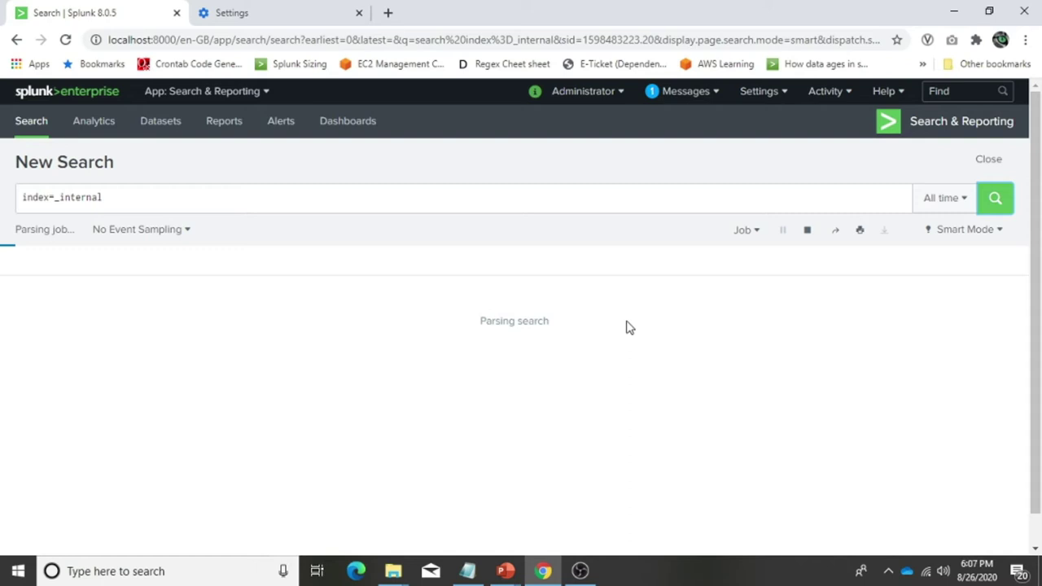
{"action": "double_click", "coordinate": [196, 45]}
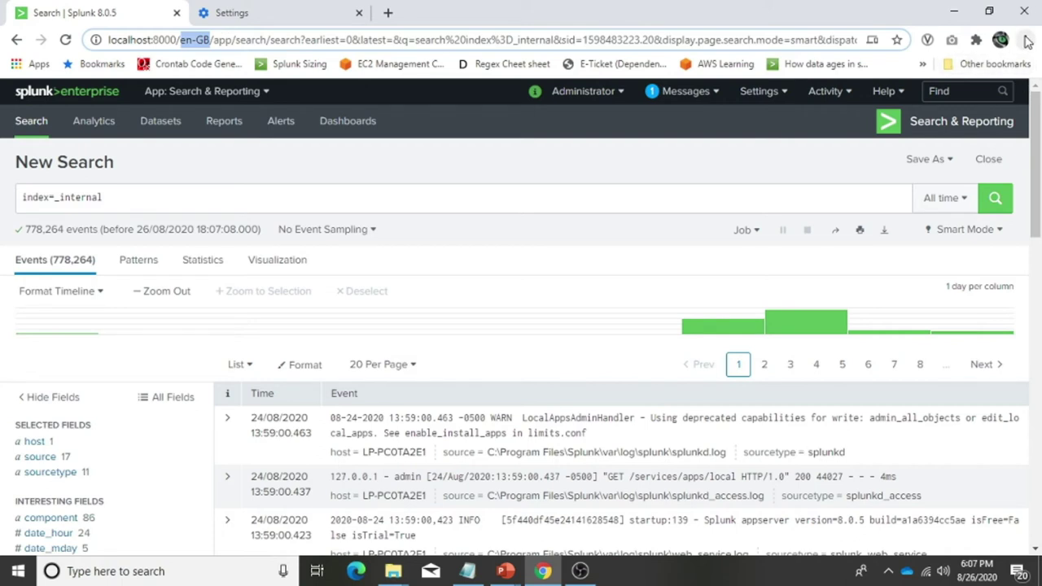
Show Chrome's Languages settings listing English (United States), English (United Kingdom) and English
{"action": "left_click", "coordinate": [1025, 40]}
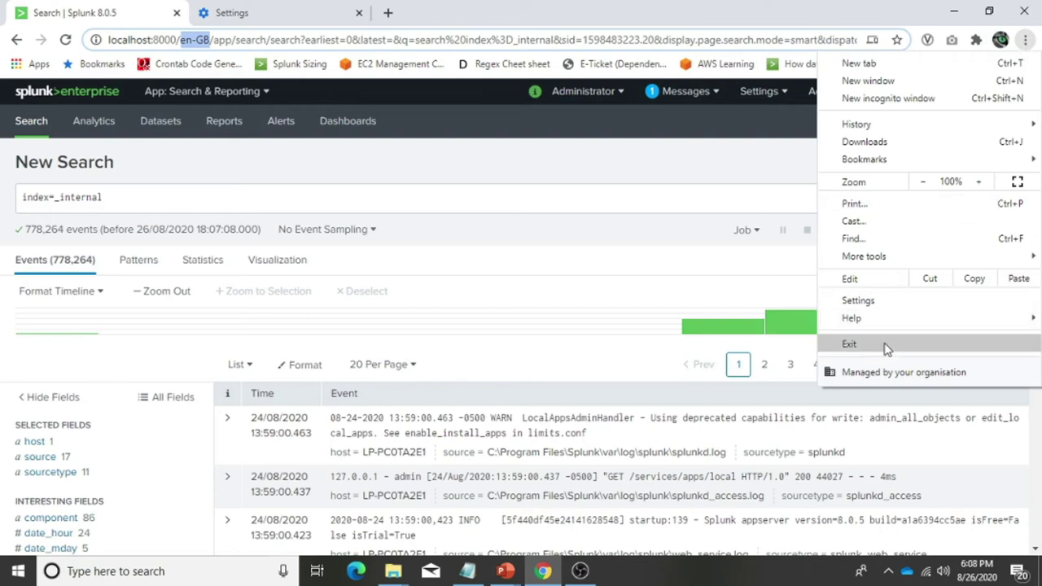
{"action": "left_click", "coordinate": [243, 19]}
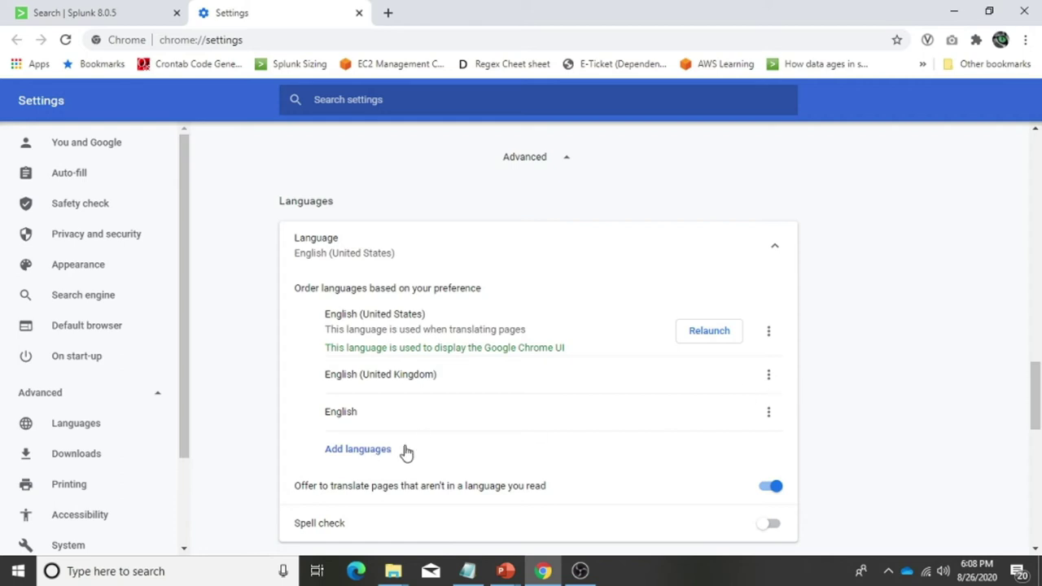
Make Chrome display in UK English, then back in US English, and return to Splunk
{"action": "left_click", "coordinate": [768, 376]}
{"action": "left_click", "coordinate": [770, 379]}
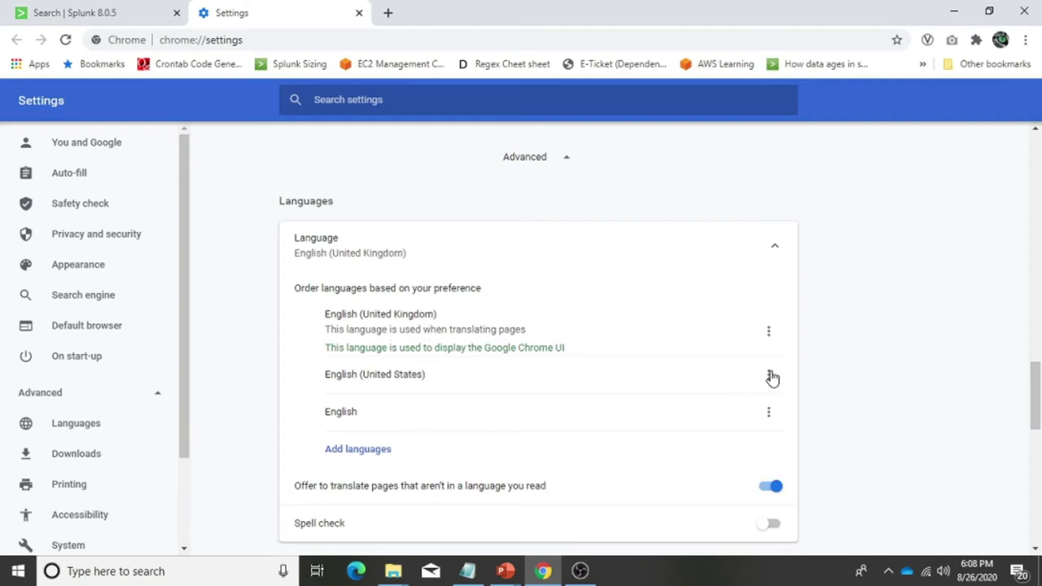
{"action": "left_click", "coordinate": [769, 374]}
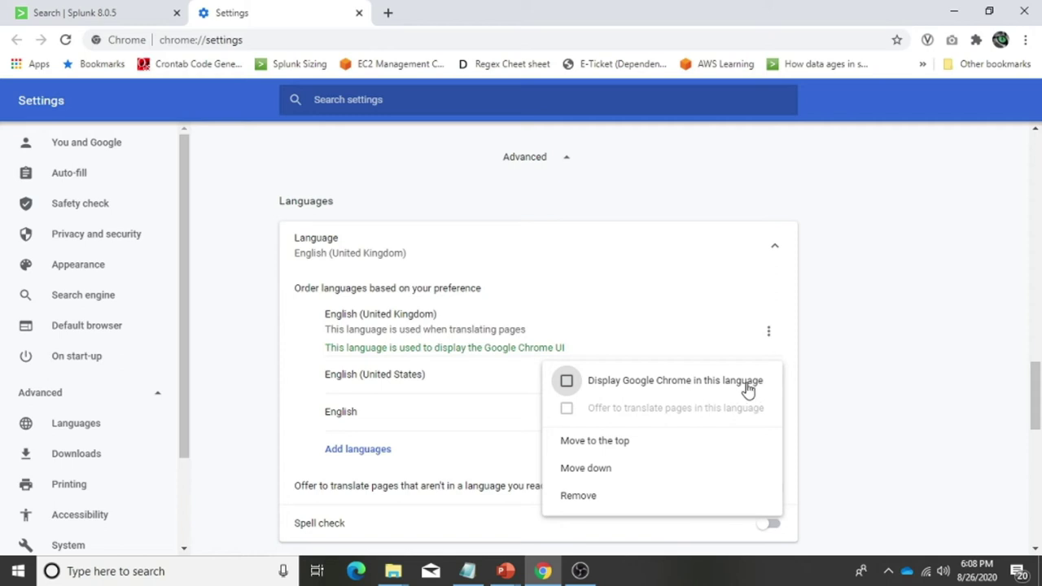
{"action": "left_click", "coordinate": [747, 383]}
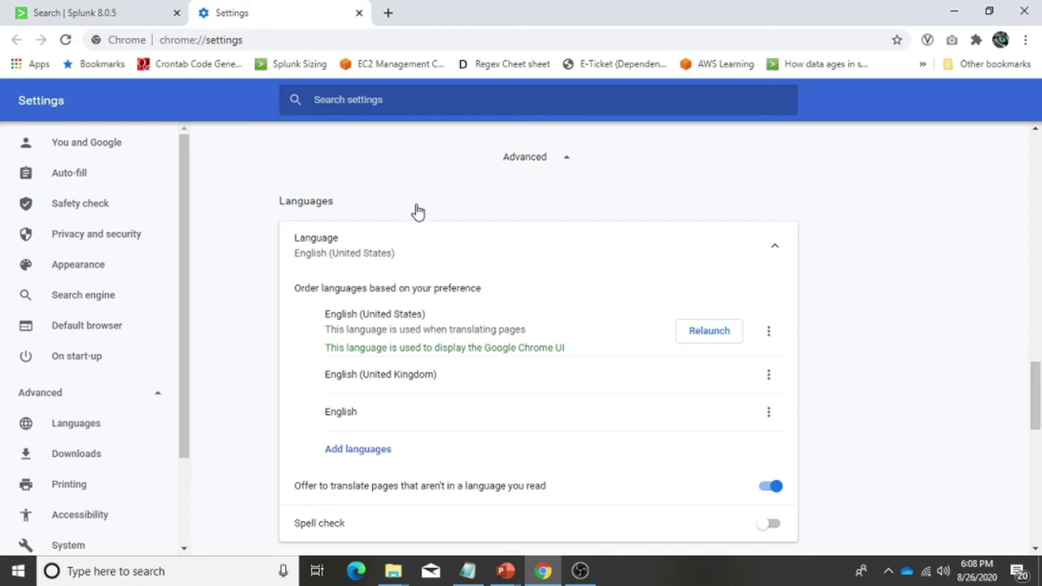
{"action": "left_click", "coordinate": [81, 15]}
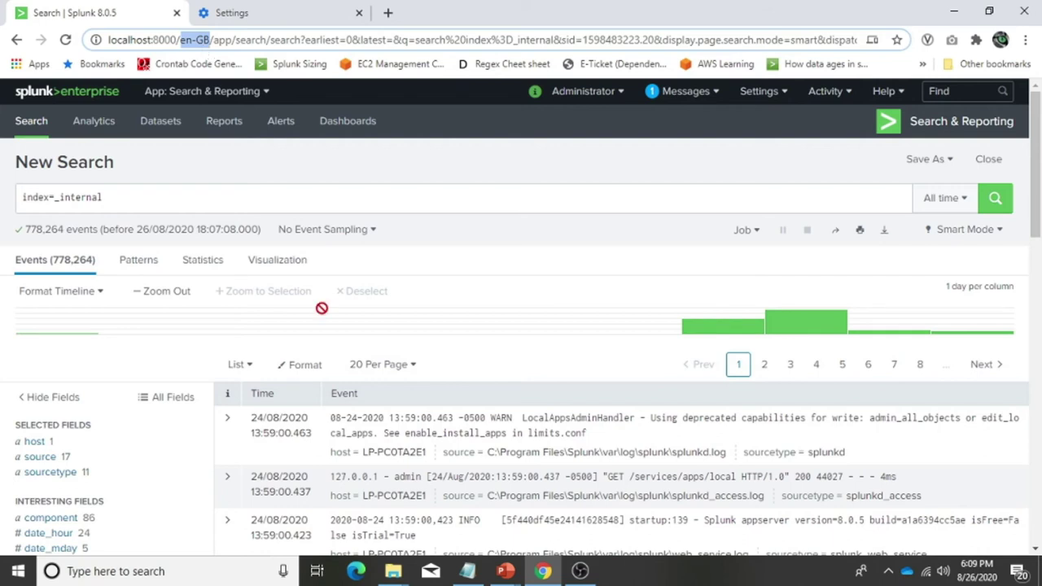
{"action": "mouse_move", "coordinate": [395, 575]}
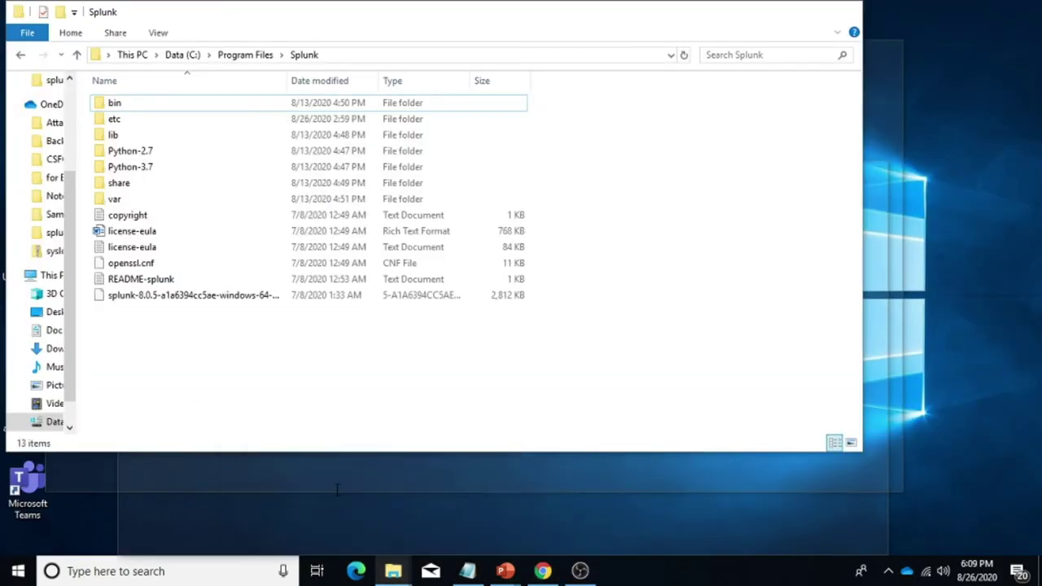
Browse Python-2.7 > Lib > site-packages > splunk > appserver > mrsparkle > locale in the Splunk install
{"action": "left_click", "coordinate": [336, 493]}
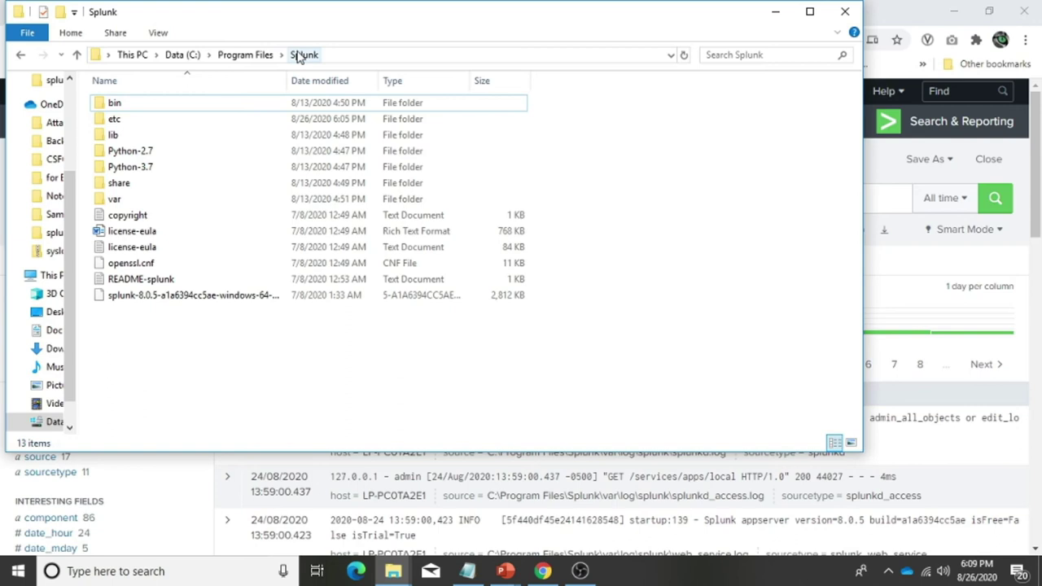
{"action": "double_click", "coordinate": [147, 156]}
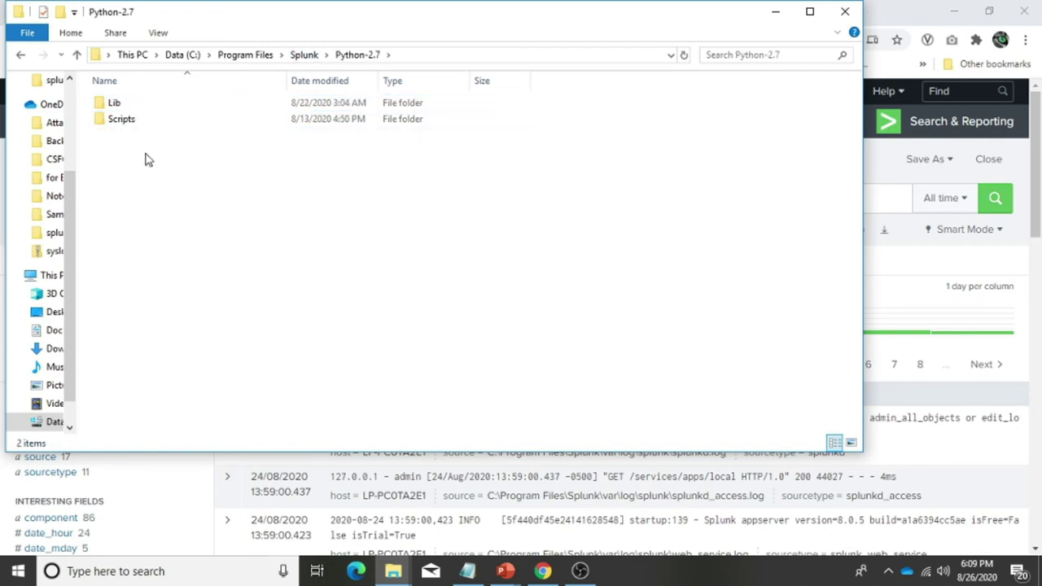
{"action": "double_click", "coordinate": [124, 104]}
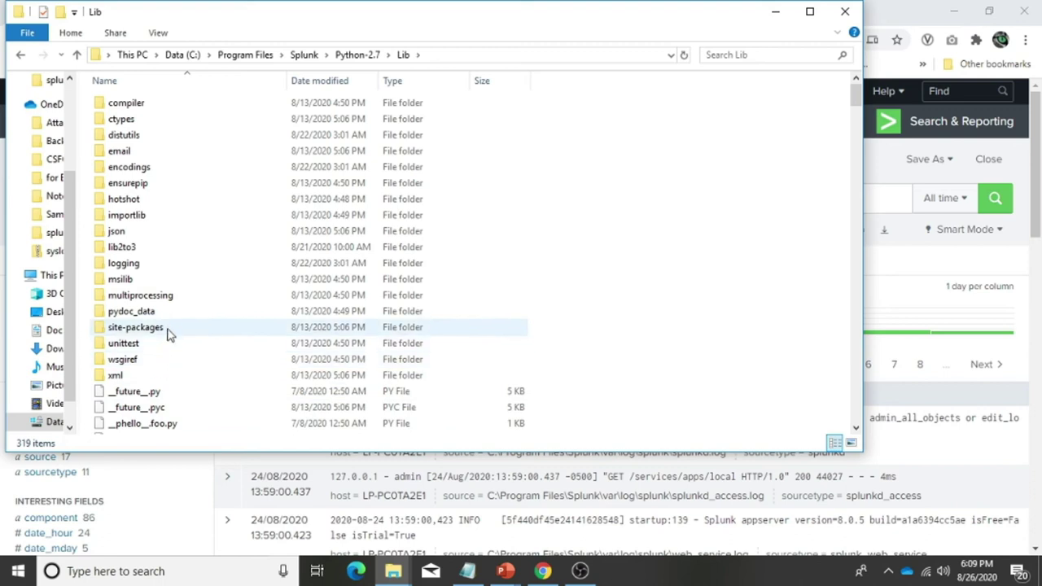
{"action": "double_click", "coordinate": [168, 334]}
{"action": "scroll", "coordinate": [169, 334], "scroll_direction": "down", "scroll_amount": 10}
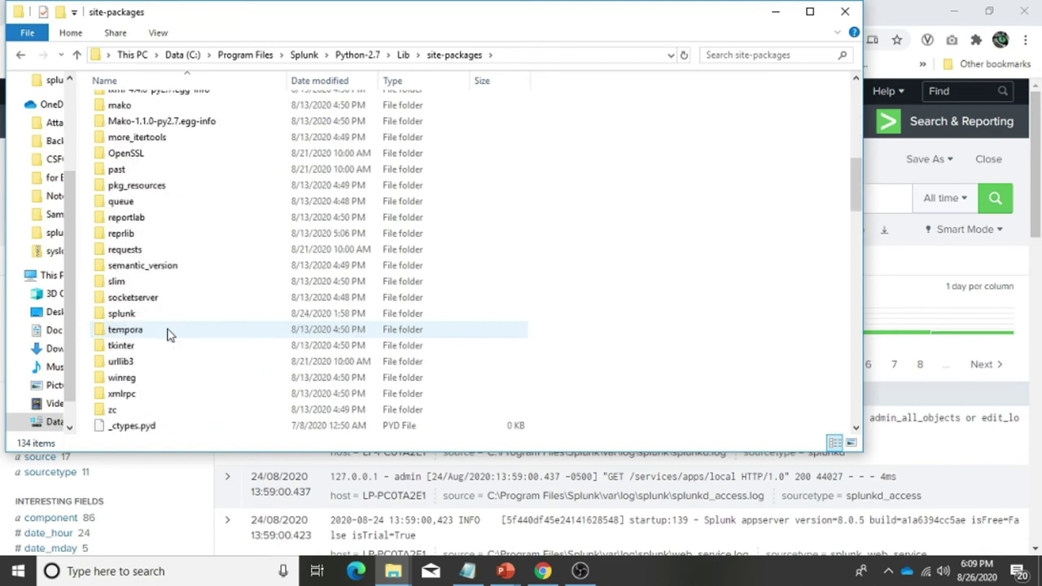
{"action": "double_click", "coordinate": [136, 314]}
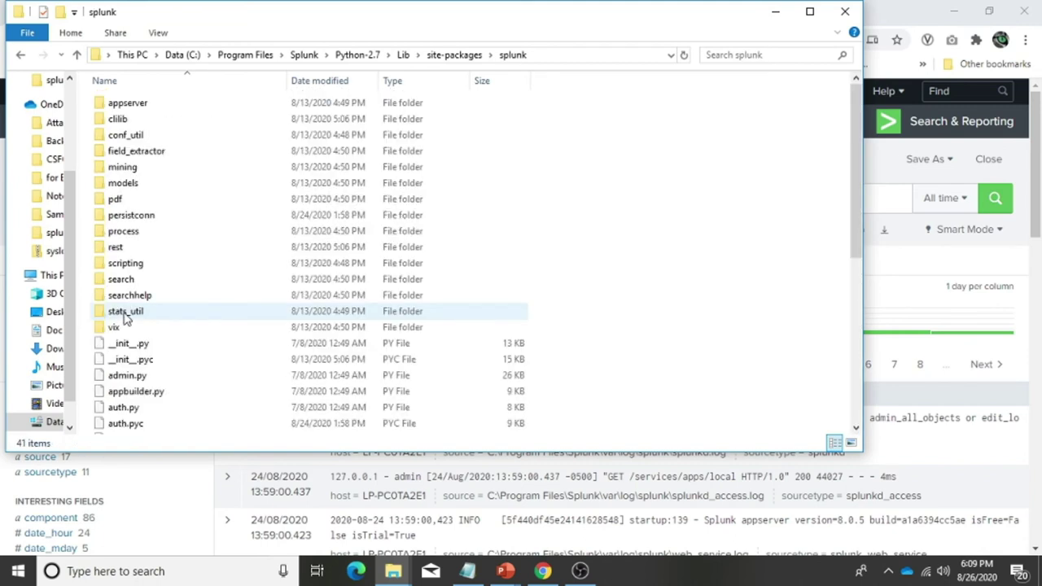
{"action": "double_click", "coordinate": [147, 109]}
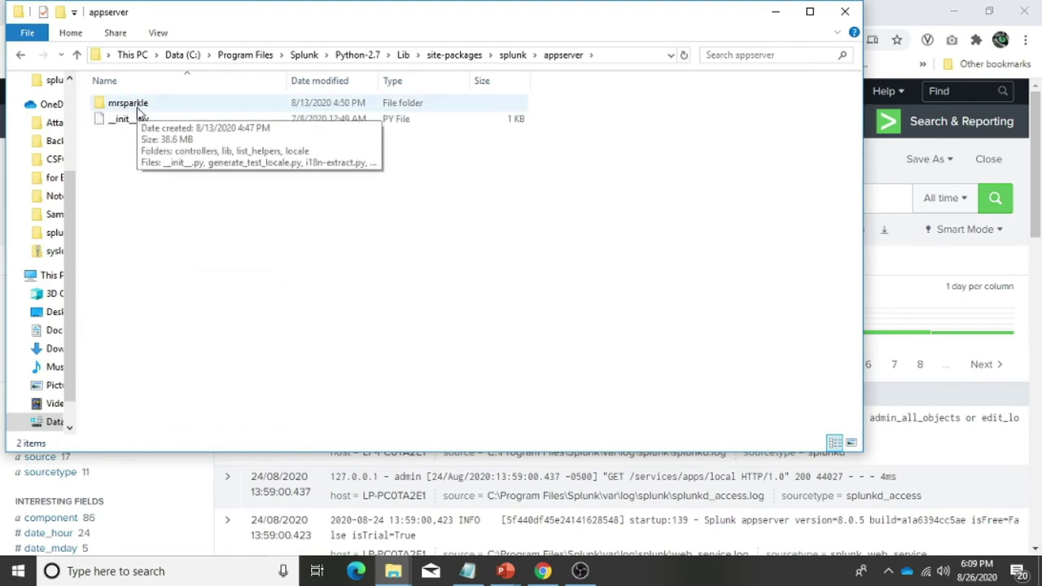
{"action": "double_click", "coordinate": [135, 106]}
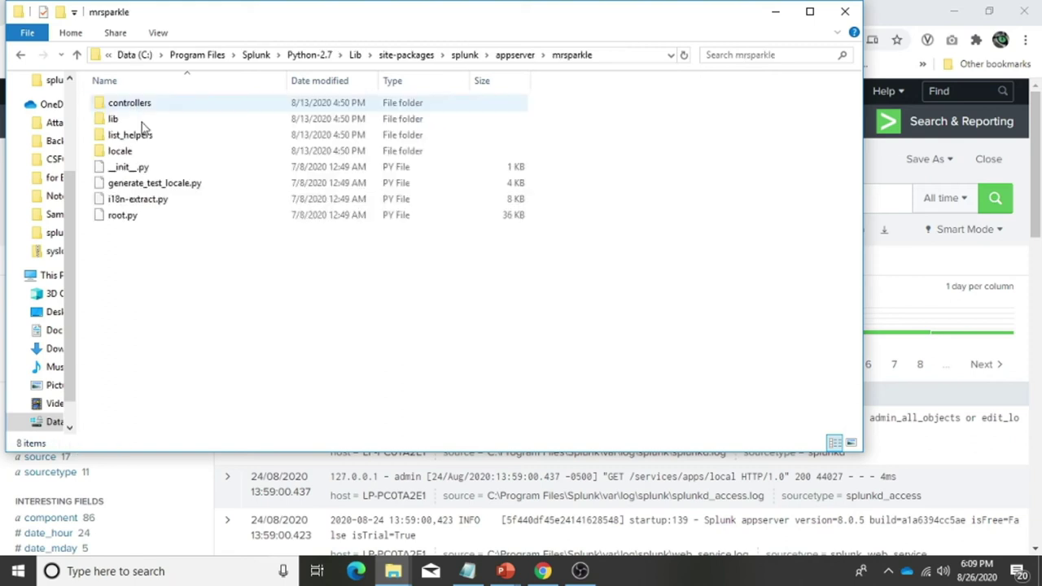
{"action": "double_click", "coordinate": [119, 151]}
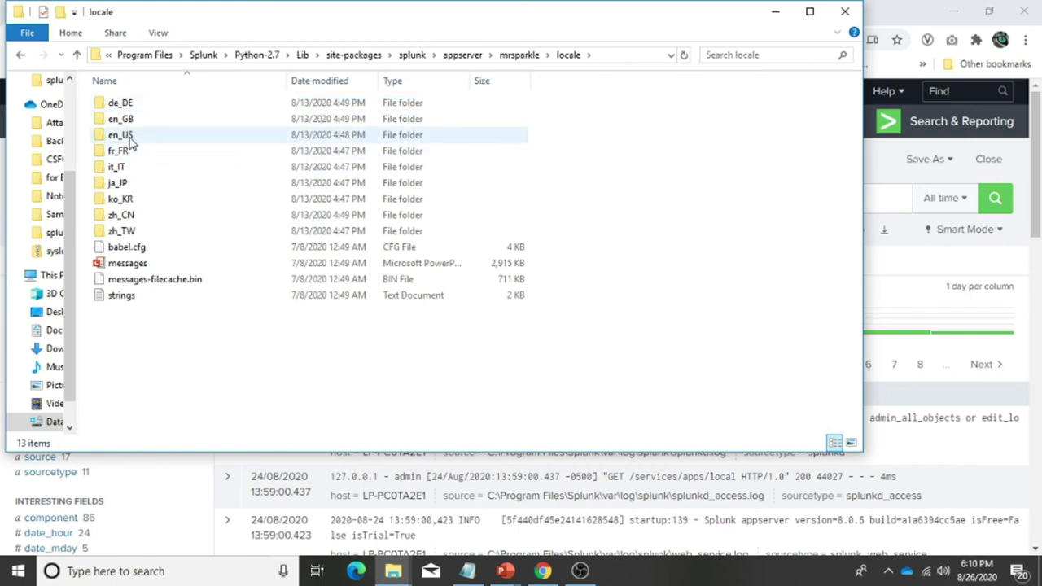
Inspect messages.mo and messages.po in en_US\LC_MESSAGES, then go back to en_US
{"action": "double_click", "coordinate": [130, 137]}
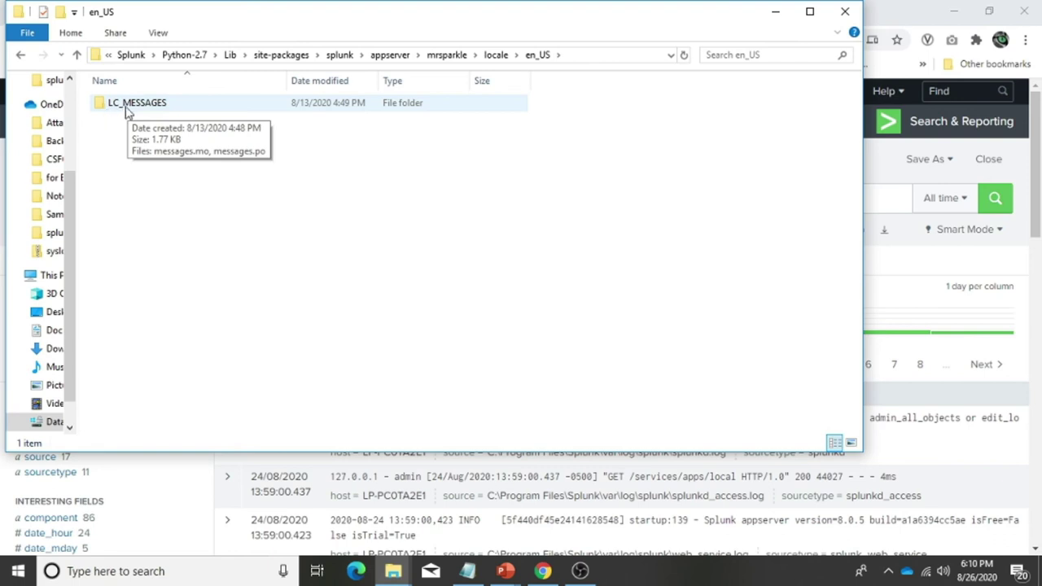
{"action": "double_click", "coordinate": [128, 109]}
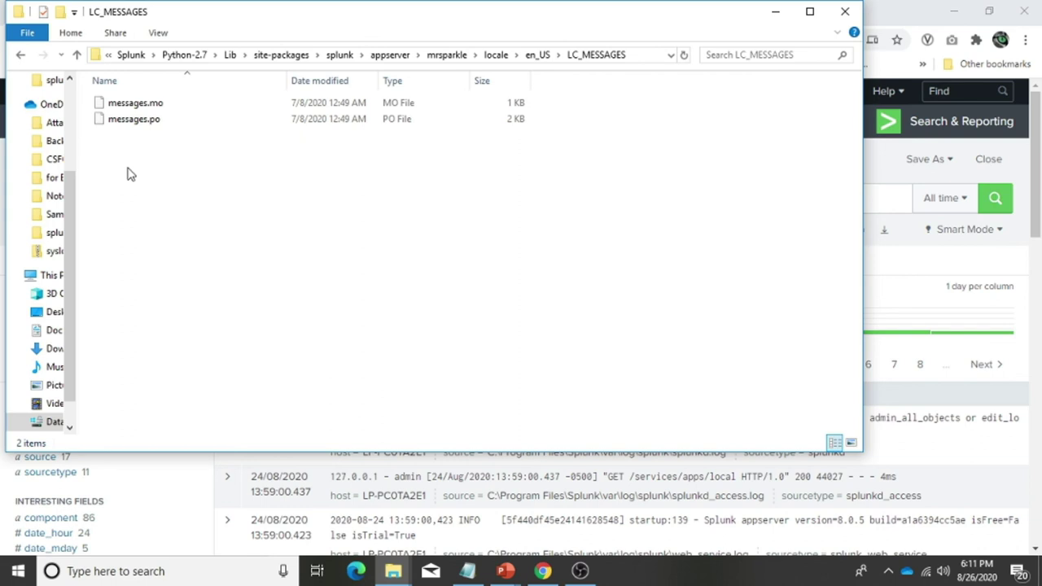
{"action": "left_click", "coordinate": [118, 104]}
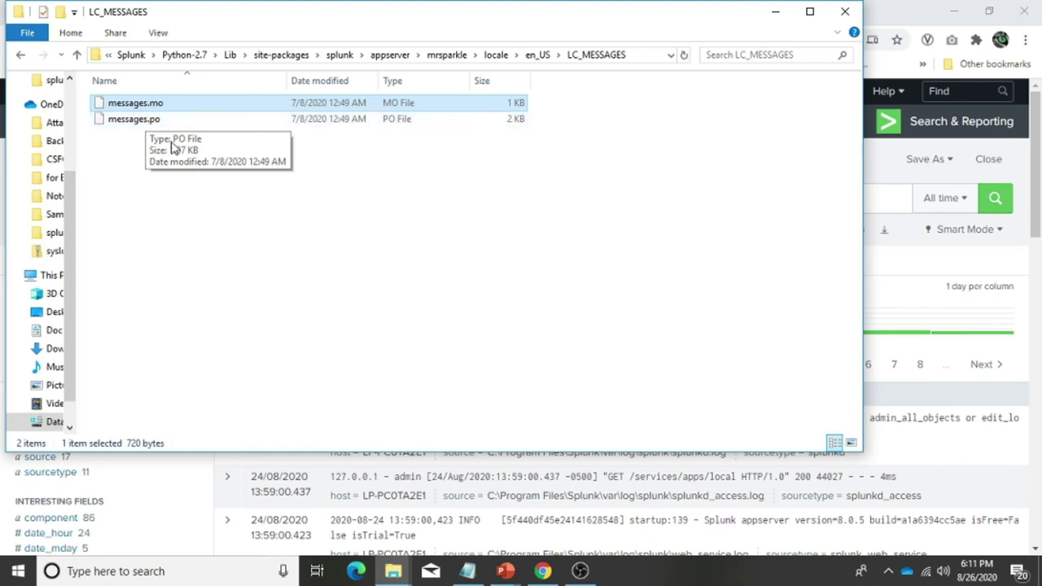
{"action": "left_click", "coordinate": [543, 57]}
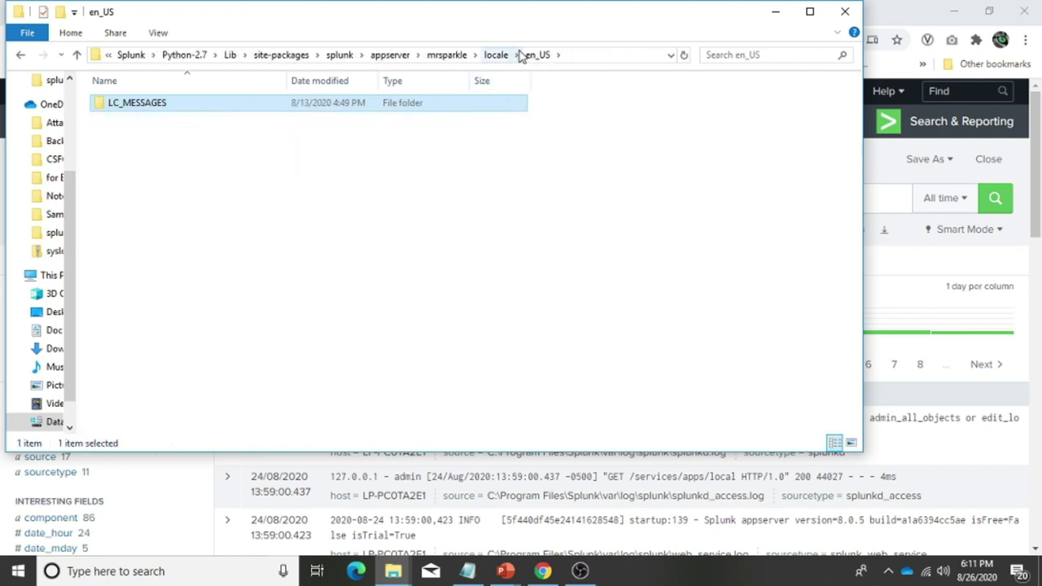
Go back up to the mrsparkle locale folder listing its 13 items
{"action": "left_click", "coordinate": [496, 55]}
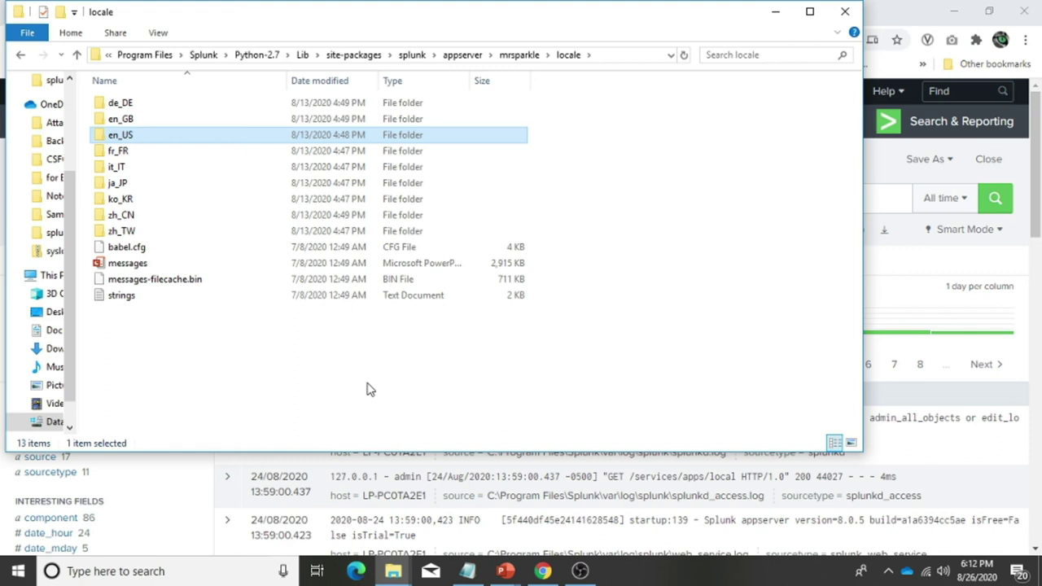
Minimize File Explorer to reveal the en-GB Splunk results with 778,264 events
{"action": "left_click", "coordinate": [771, 12]}
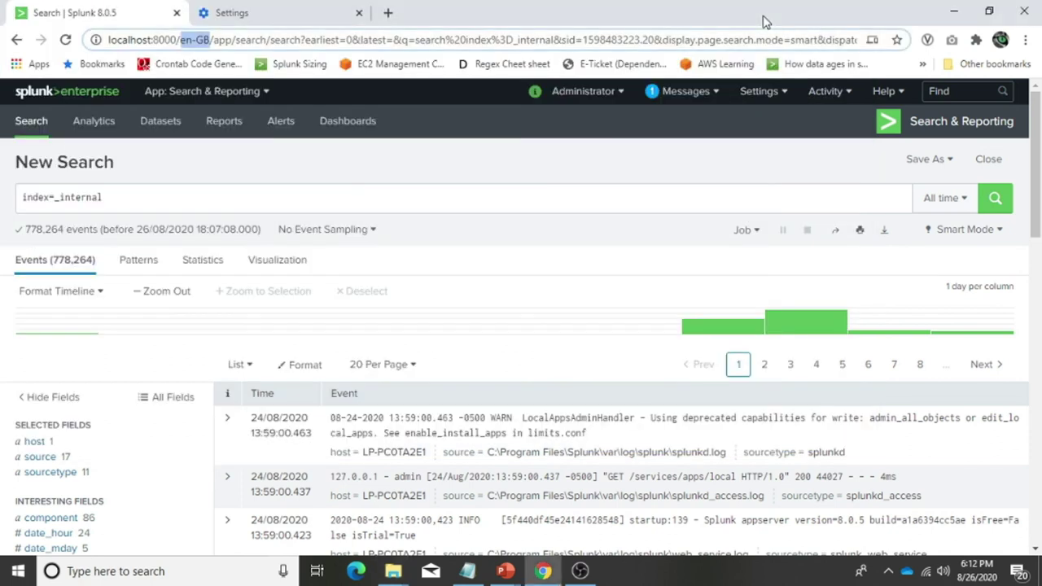